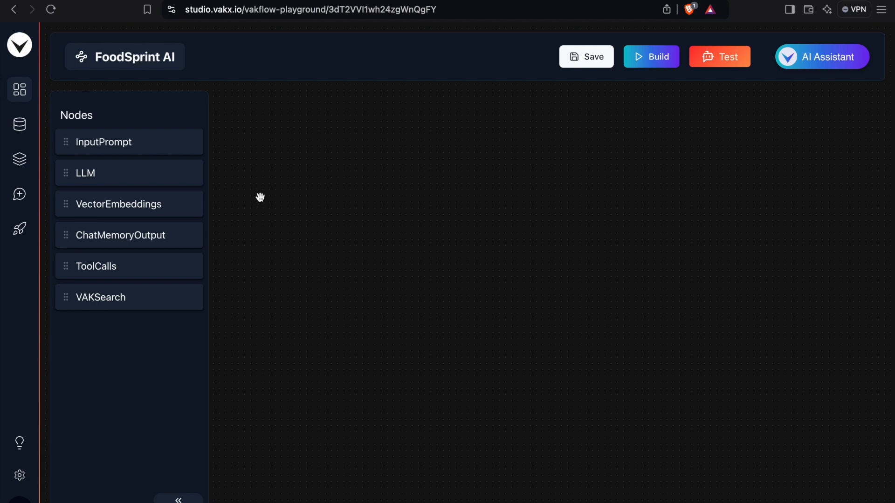
# Place InputPrompt, VectorEmbeddings, LLM and ChatMemoryOutput nodes on the canvas and arrange them from VectorEmbeddings through to ChatMemoryOutput.
pyautogui.moveTo(136, 144); pyautogui.dragTo(398, 147)
pyautogui.moveTo(170, 209); pyautogui.dragTo(249, 199)
pyautogui.moveTo(99, 183); pyautogui.dragTo(587, 156)
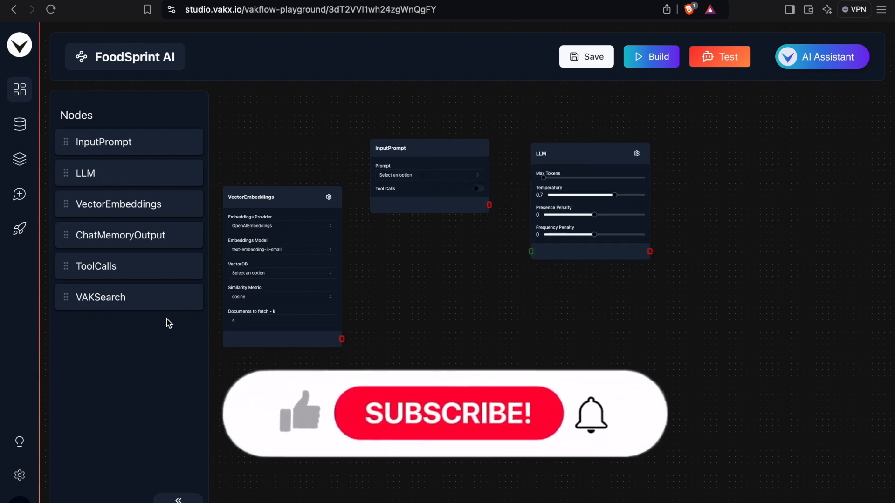
pyautogui.moveTo(136, 235); pyautogui.dragTo(725, 184)
pyautogui.moveTo(275, 196); pyautogui.dragTo(286, 178)
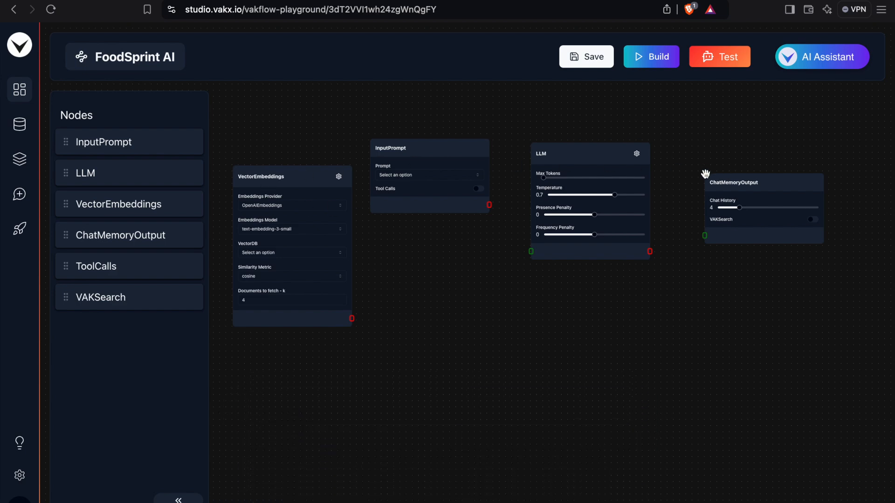
pyautogui.moveTo(428, 152); pyautogui.dragTo(438, 154)
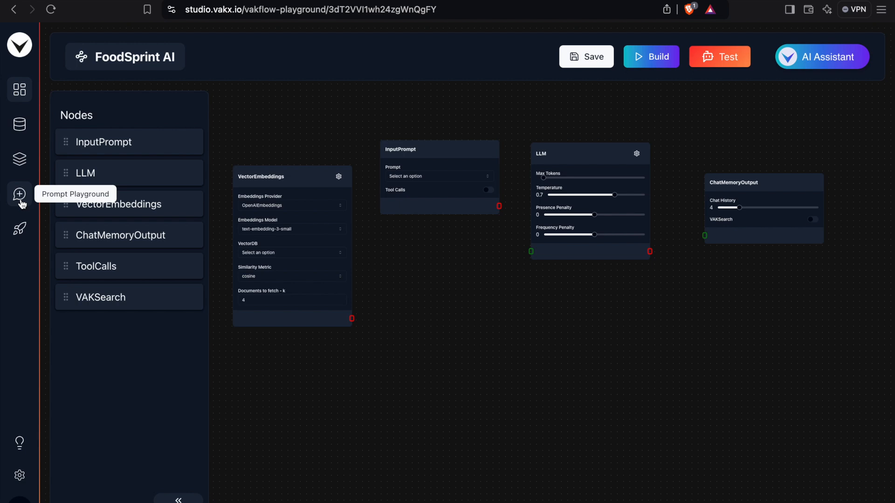
# Assign FoodSprint Prompt to the InputPrompt node and connect the VectorEmbeddings output to its Context Input 1.
pyautogui.click(400, 182)
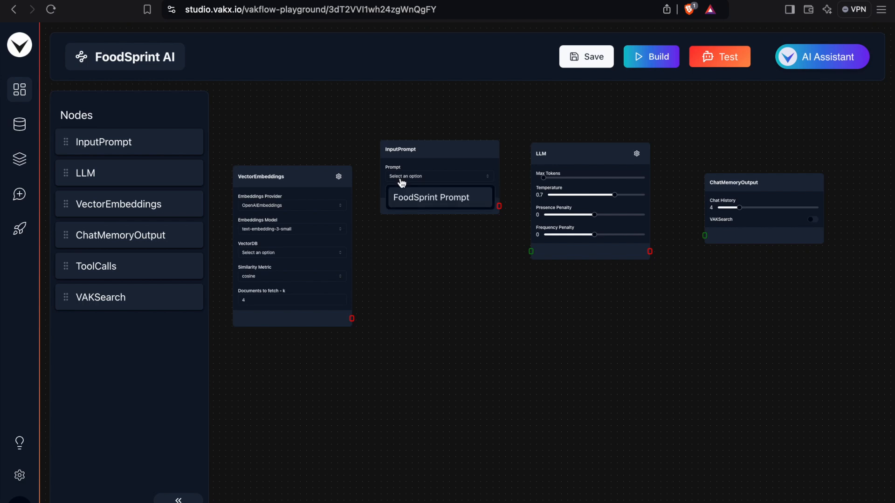
pyautogui.click(414, 206)
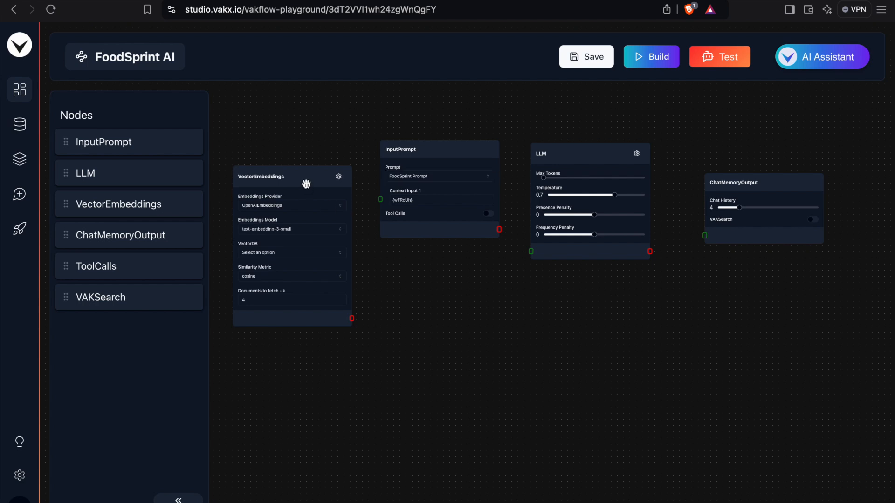
pyautogui.moveTo(305, 182); pyautogui.dragTo(294, 173)
pyautogui.moveTo(339, 309); pyautogui.dragTo(380, 199)
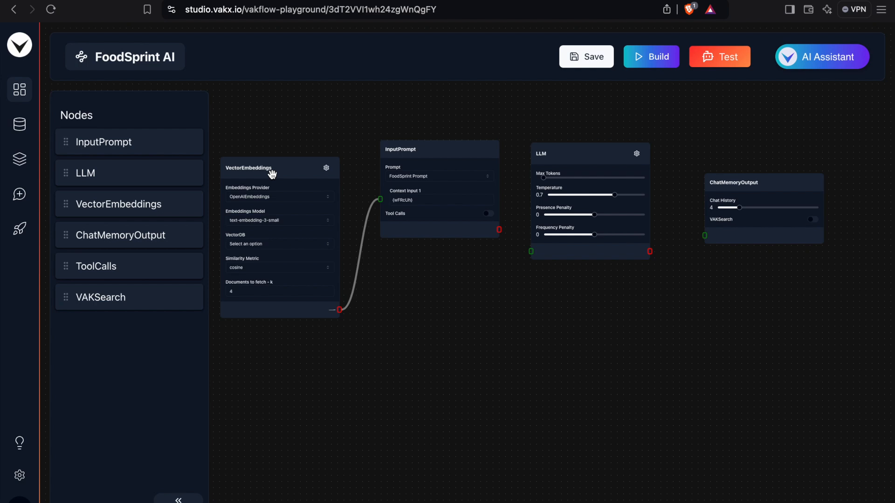
pyautogui.moveTo(271, 174); pyautogui.dragTo(276, 183)
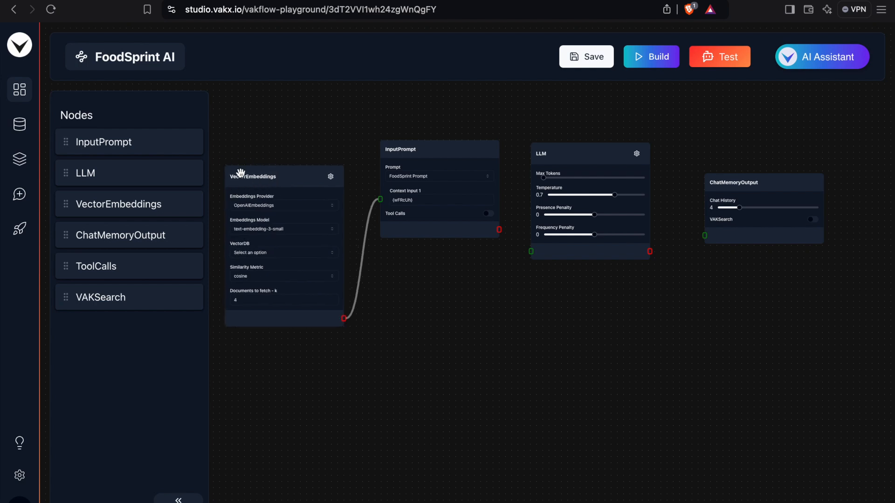
# Set the VectorDB of the VectorEmbeddings node to FoodSprint MD.
pyautogui.click(272, 256)
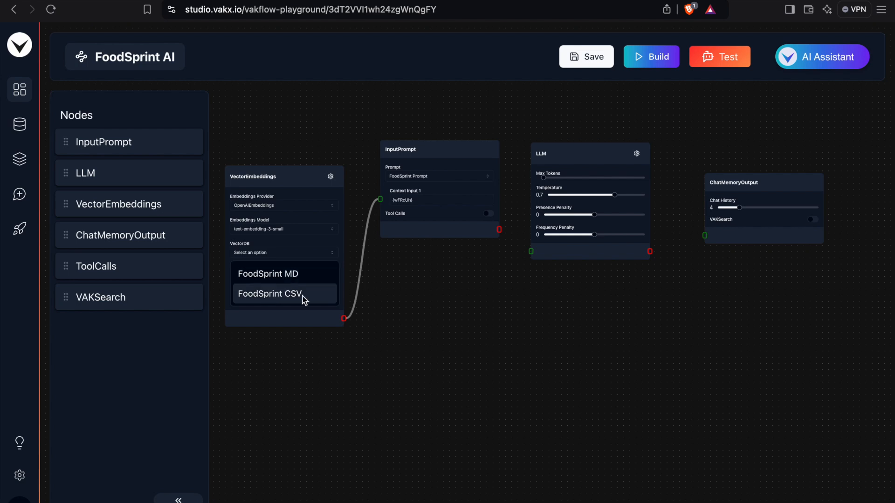
pyautogui.click(273, 278)
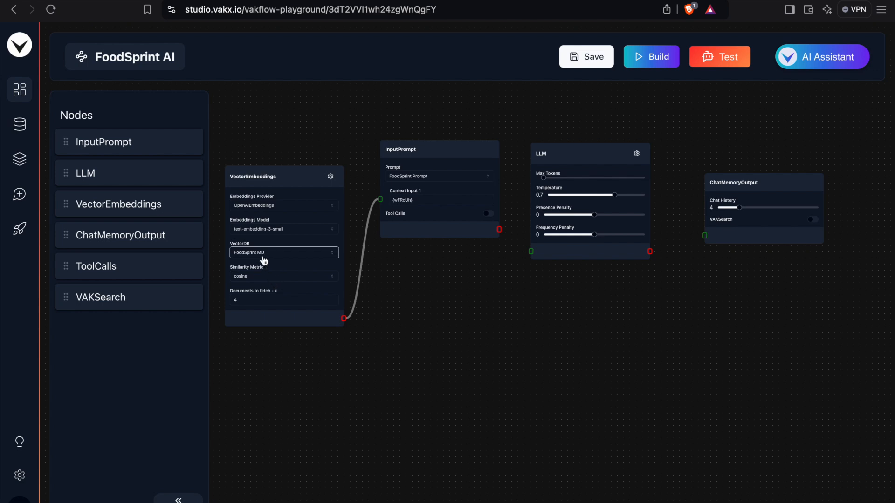
pyautogui.click(263, 256)
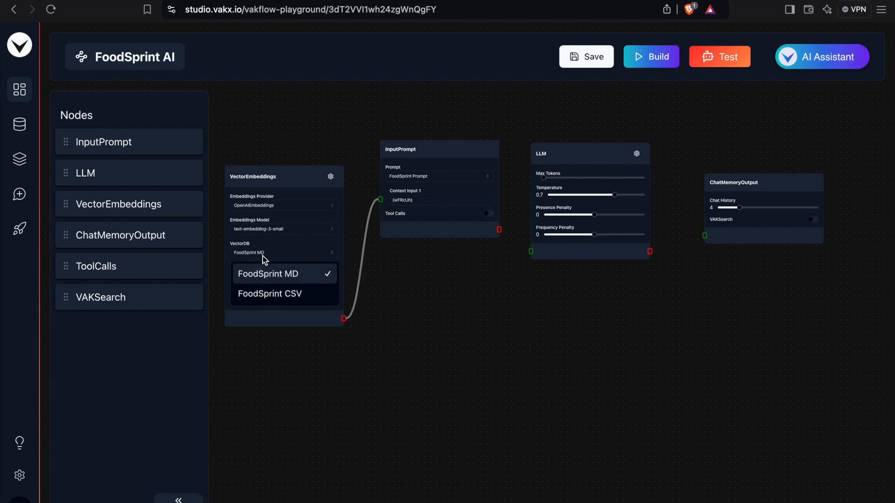
pyautogui.click(280, 274)
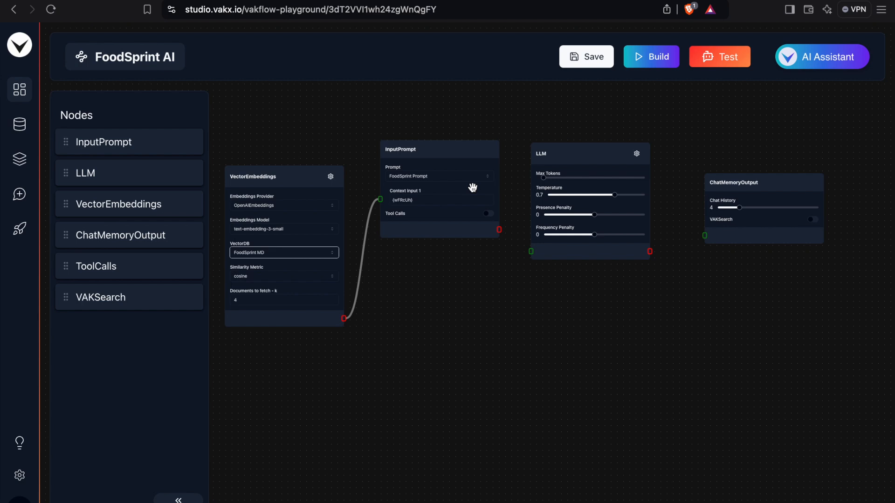
# Connect the InputPrompt output to the LLM node and the LLM output to the ChatMemoryOutput node.
pyautogui.moveTo(499, 229); pyautogui.dragTo(530, 251)
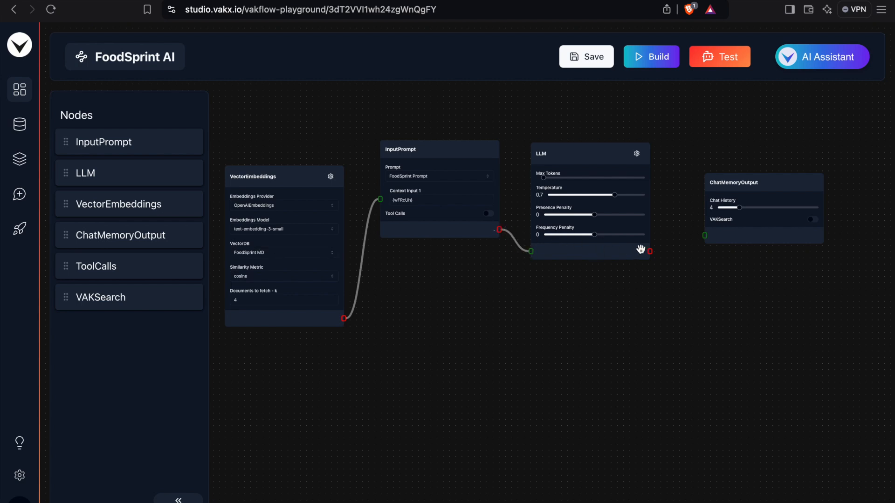
pyautogui.moveTo(649, 251); pyautogui.dragTo(704, 236)
# Examine the chat history setting of ChatMemoryOutput and the parameters of the connected LLM and InputPrompt nodes.
pyautogui.scroll(6, 577, 262)
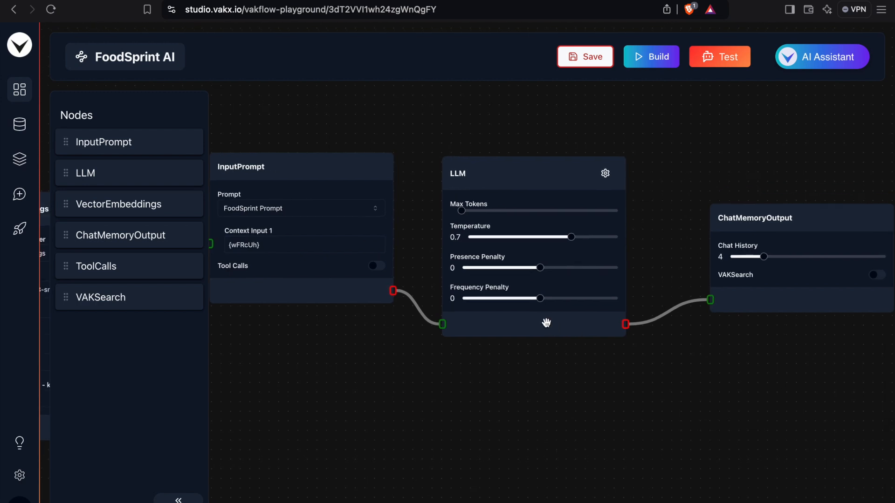
pyautogui.moveTo(502, 382); pyautogui.dragTo(367, 390)
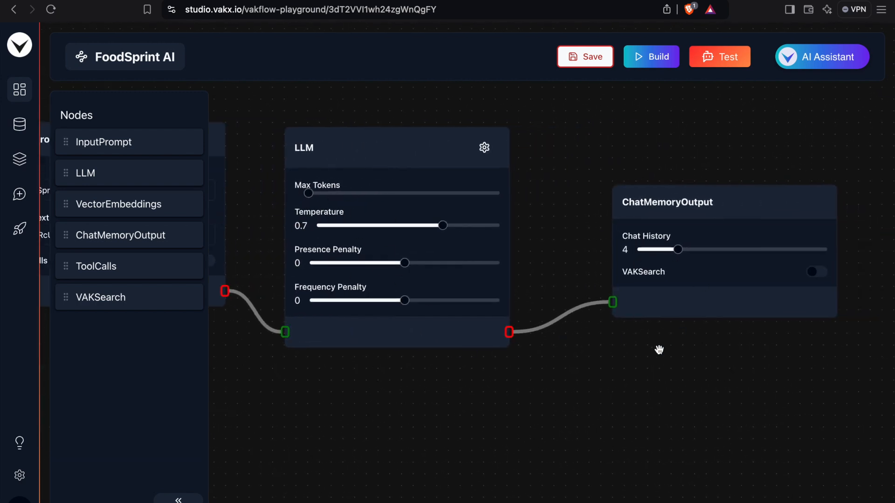
pyautogui.moveTo(678, 250)
pyautogui.mouseDown()
pyautogui.moveTo(627, 251)
pyautogui.moveTo(722, 260)
pyautogui.moveTo(683, 260)
pyautogui.mouseUp()
pyautogui.hscroll(-10, 547, 380)
pyautogui.hscroll(-3, 743, 358)
pyautogui.moveTo(536, 334); pyautogui.dragTo(562, 327)
pyautogui.moveTo(495, 326); pyautogui.dragTo(321, 317)
pyautogui.moveTo(623, 334); pyautogui.dragTo(538, 363)
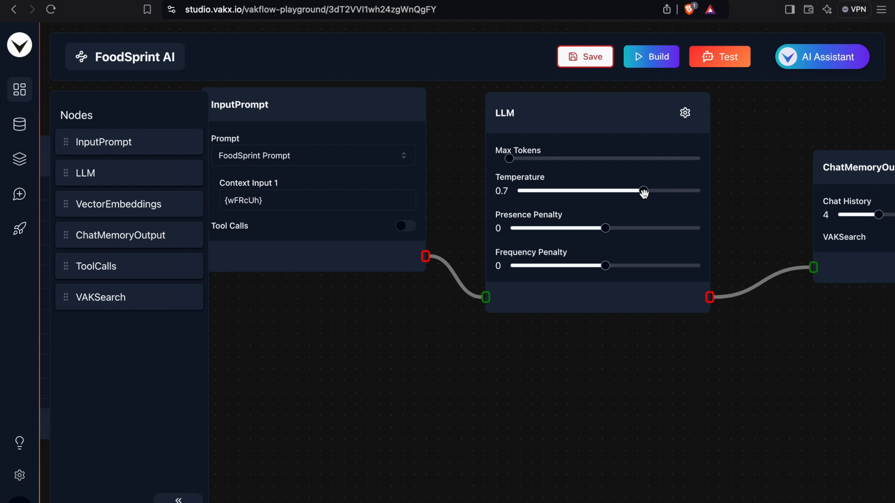
# Try a lower temperature on the LLM node and return it to 0.7.
pyautogui.moveTo(643, 192); pyautogui.dragTo(595, 195)
pyautogui.moveTo(595, 195); pyautogui.dragTo(641, 195)
pyautogui.scroll(1, 563, 342)
pyautogui.scroll(-2, 563, 342)
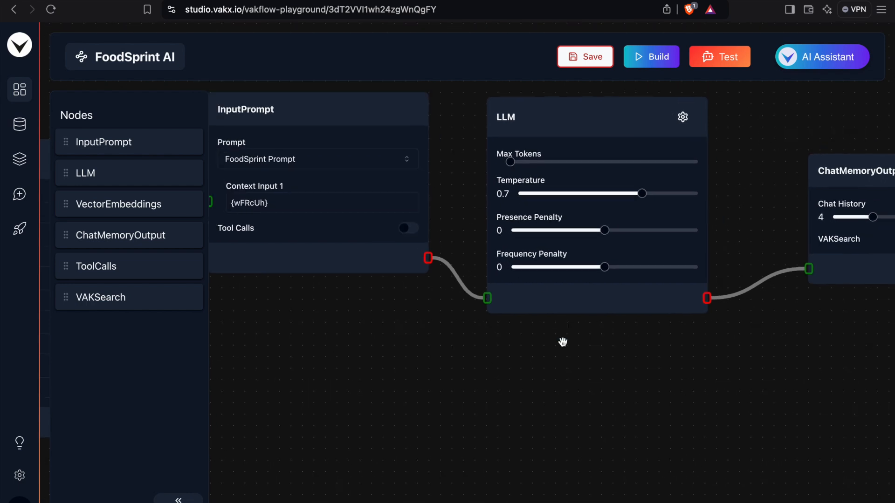
# Save the FoodSprint AI flow and build it.
pyautogui.moveTo(444, 368); pyautogui.dragTo(667, 348)
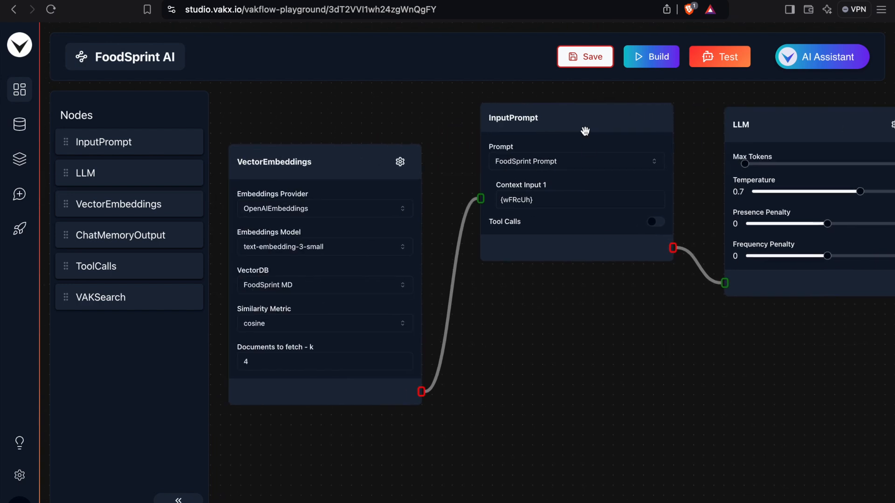
pyautogui.click(586, 62)
pyautogui.click(648, 64)
pyautogui.moveTo(656, 336); pyautogui.dragTo(555, 324)
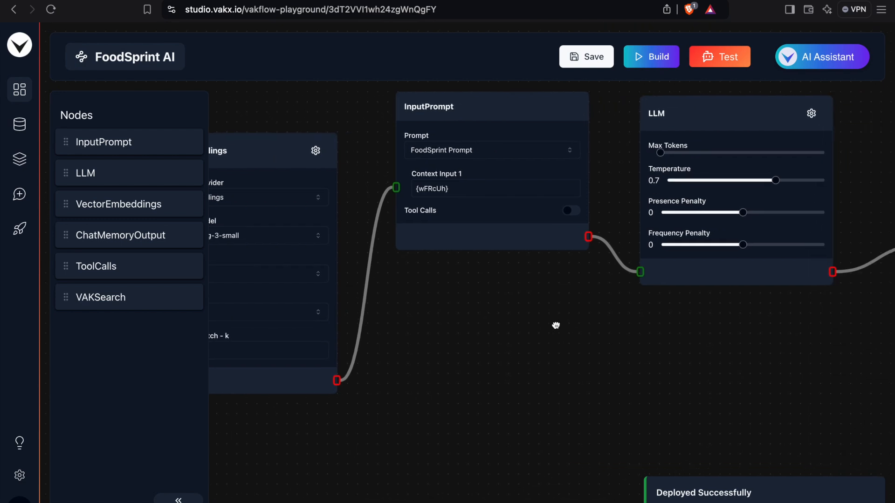
pyautogui.scroll(-3, 554, 324)
# Open the interactive chat test for the flow and send the message "hi".
pyautogui.click(735, 63)
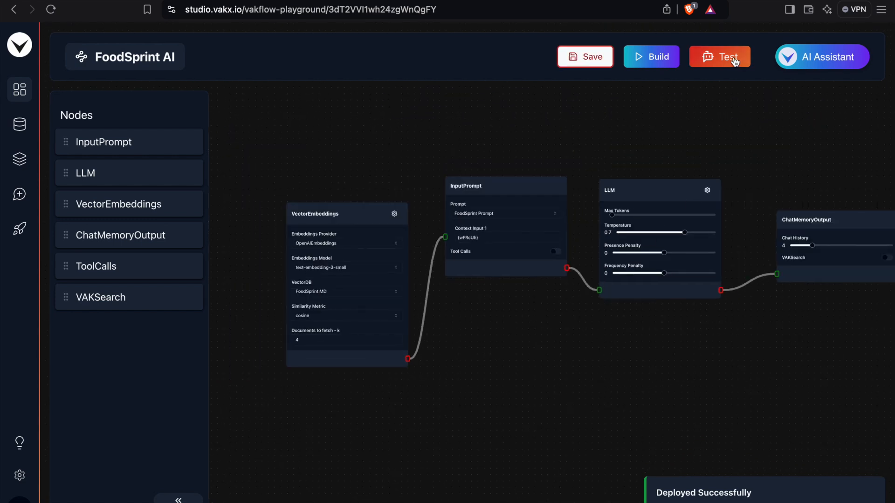
pyautogui.write('hi')
pyautogui.press('Return')
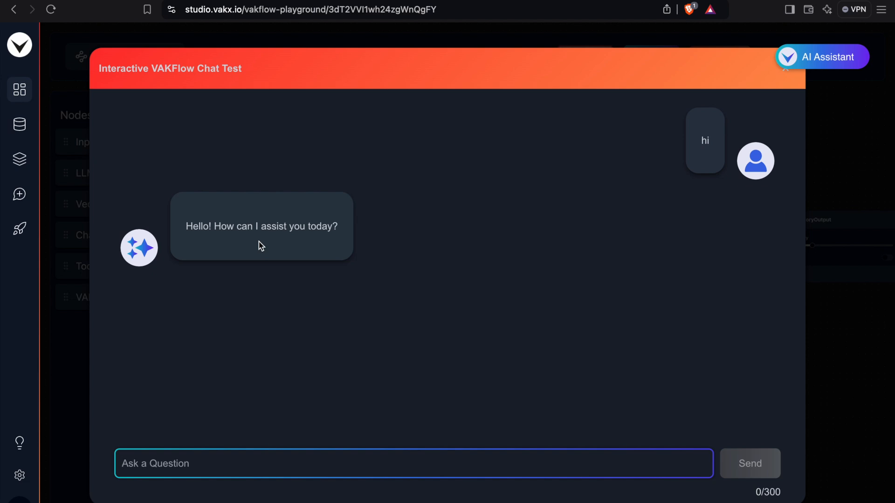
# Ask the chatbot "what are the italian food options you have", read the reply and close the chat test.
pyautogui.write('what are the italian food op')
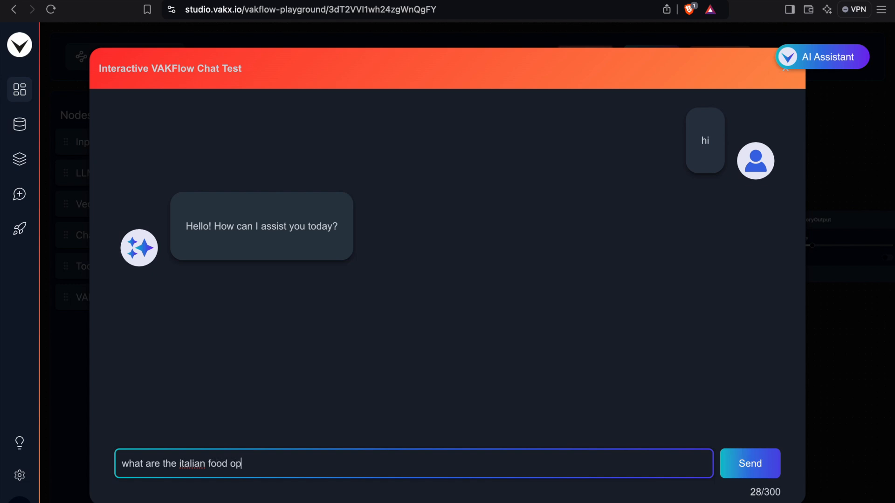
pyautogui.write('tions you have?')
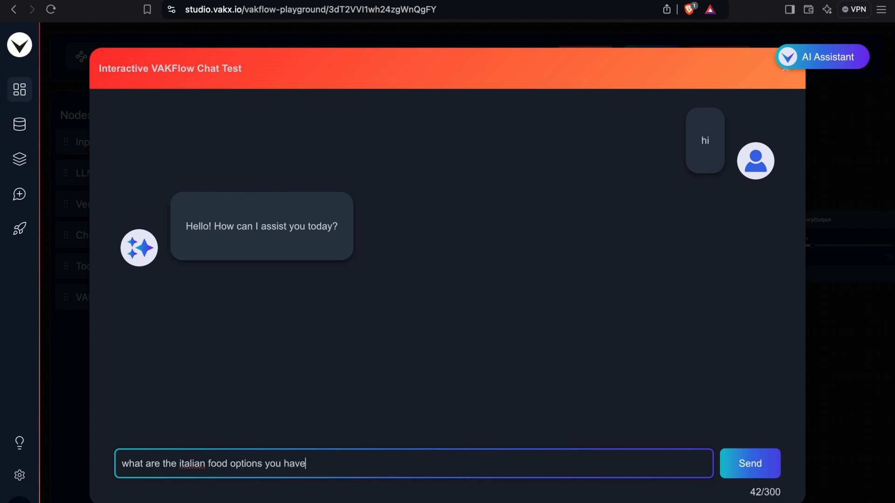
pyautogui.press('Return')
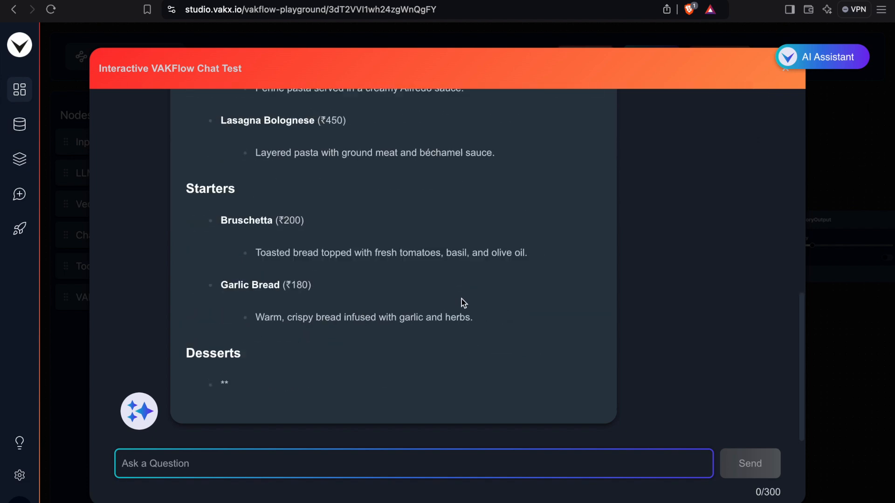
pyautogui.scroll(1, 462, 299)
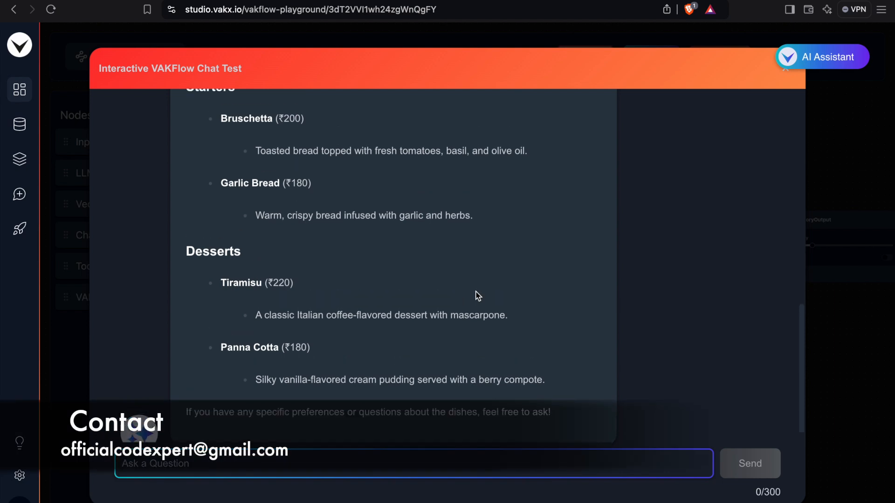
pyautogui.click(785, 68)
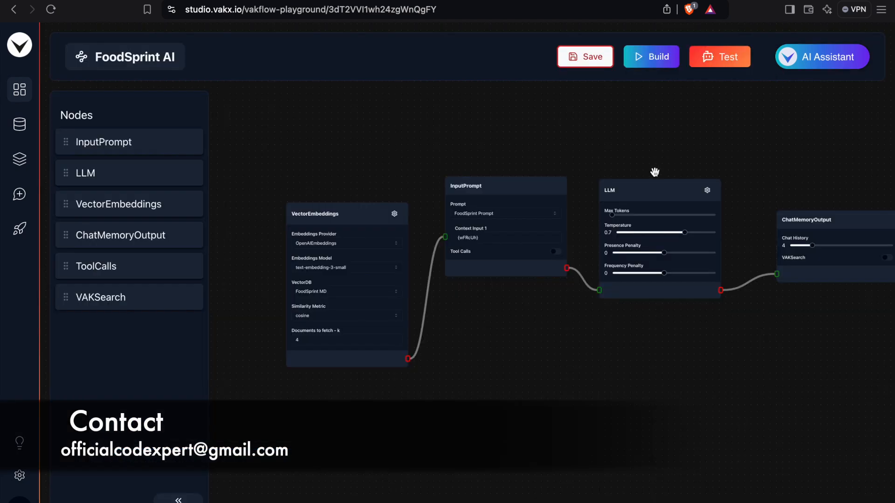
# Reopen the chat test to review the menu reply, and close it again.
pyautogui.click(710, 61)
pyautogui.scroll(4, 307, 321)
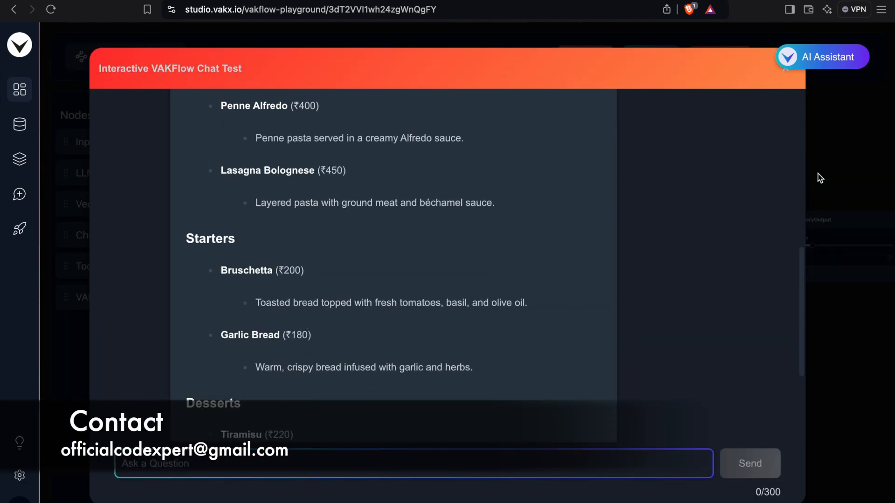
pyautogui.click(785, 70)
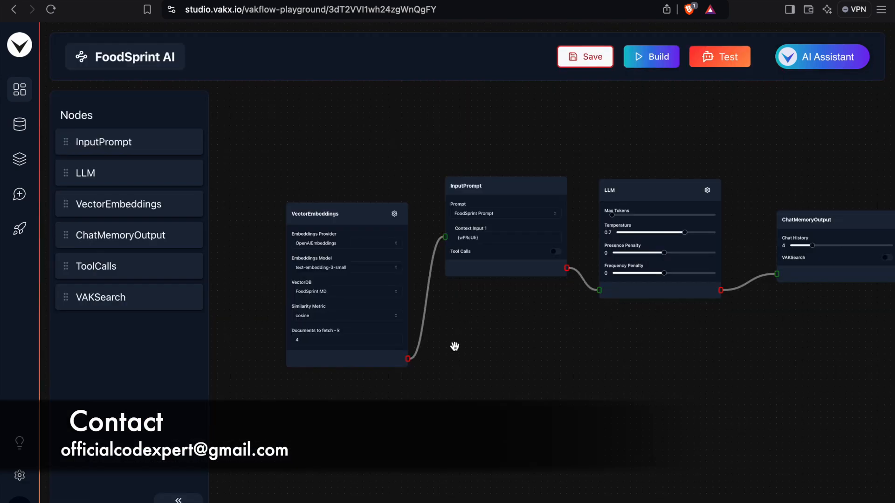
# Select the "Documents to fetch - k" value in the VectorEmbeddings node.
pyautogui.scroll(10, 312, 372)
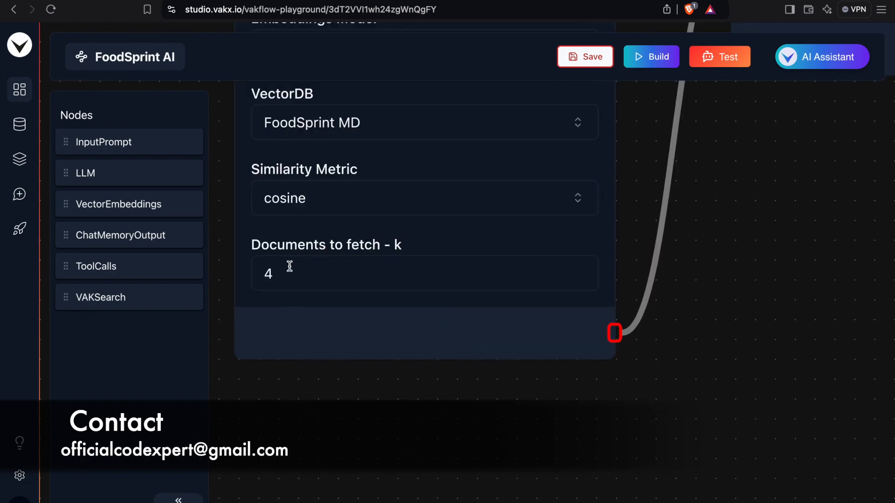
pyautogui.click(280, 279)
pyautogui.doubleClick(280, 279)
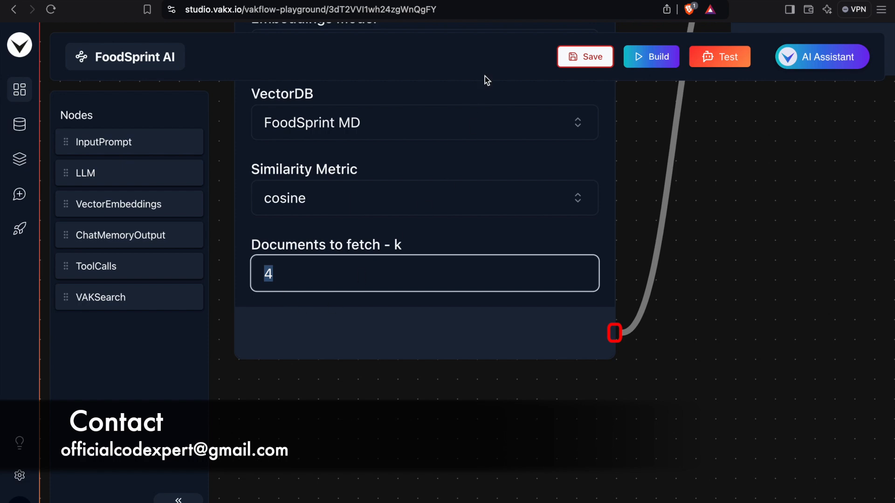
# Switch to the FoodSprint text file and highlight its Food Delivery, Cuisines Offered and Delivery Time sections to examine the document's structure.
pyautogui.click(517, 1)
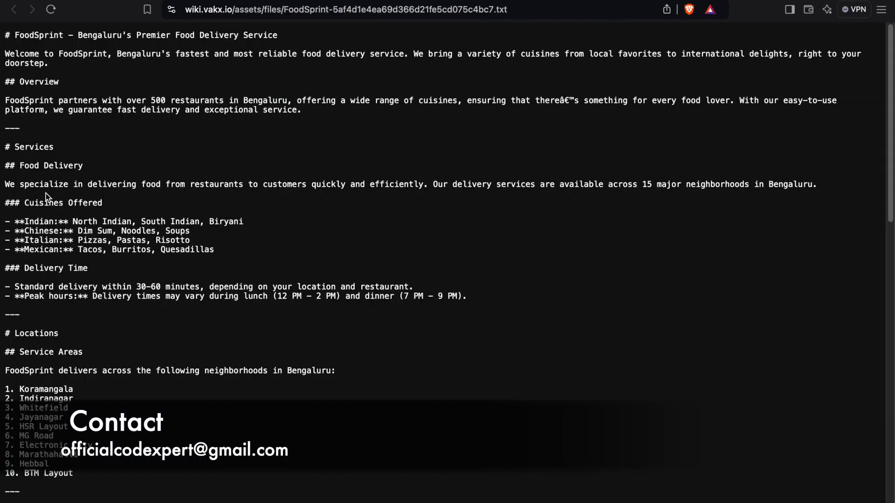
pyautogui.moveTo(20, 166); pyautogui.dragTo(4, 171)
pyautogui.moveTo(25, 202); pyautogui.dragTo(4, 206)
pyautogui.moveTo(24, 267); pyautogui.dragTo(3, 271)
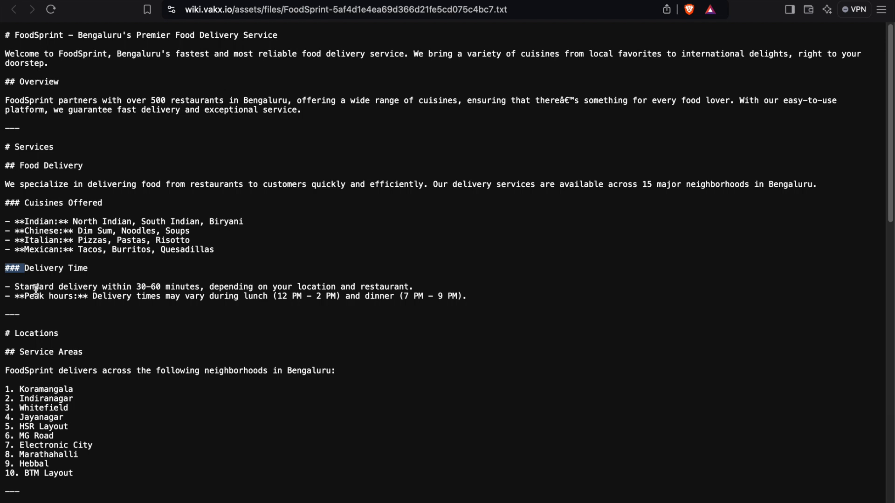
pyautogui.moveTo(32, 321); pyautogui.dragTo(3, 216)
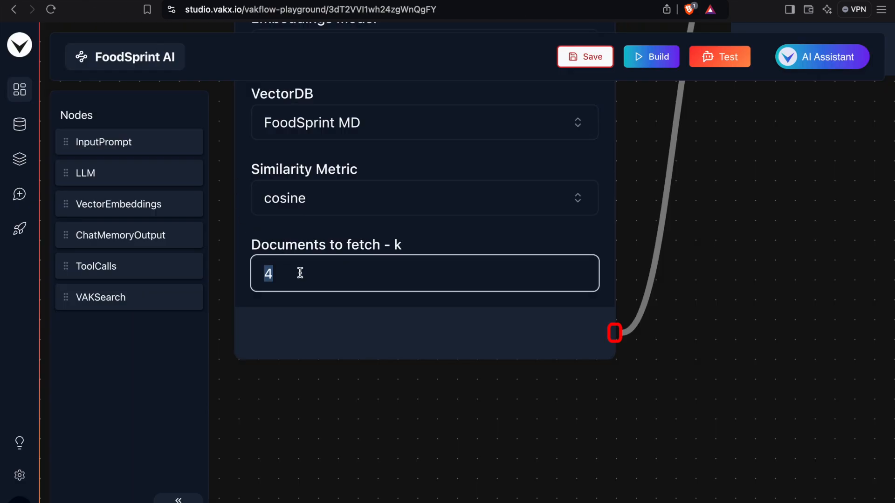
# Try 10 as the number of documents to fetch in the VectorEmbeddings node and set it back to 4.
pyautogui.write('10')
pyautogui.press('BackSpace')
pyautogui.press('BackSpace')
pyautogui.write('4')
# Save the flow again and rebuild it.
pyautogui.click(558, 404)
pyautogui.click(586, 56)
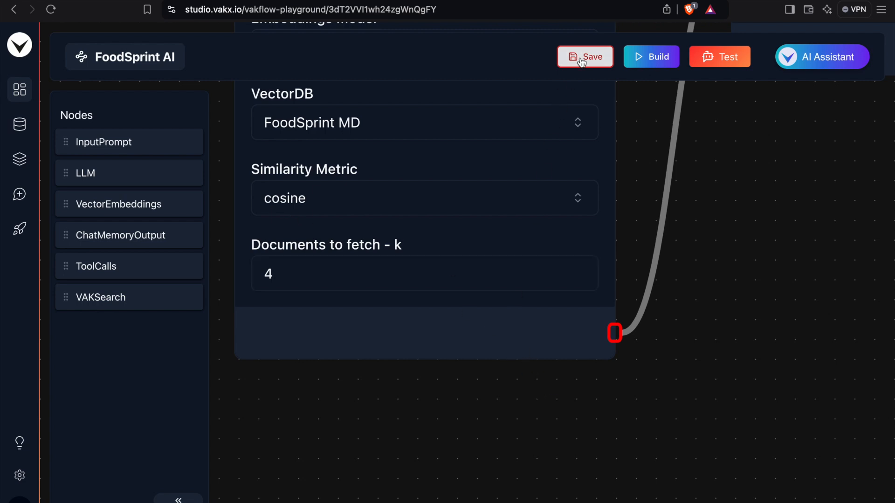
pyautogui.click(643, 57)
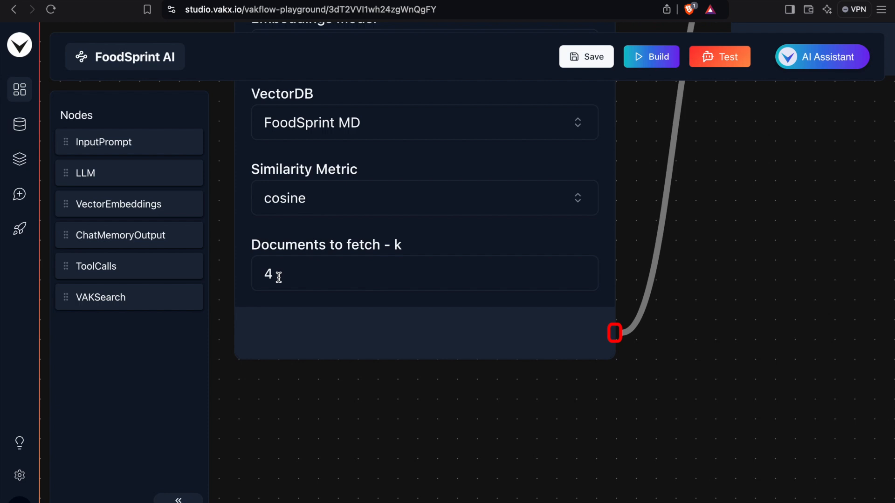
# Examine the number of documents to fetch in the VectorEmbeddings node and that node's place in the flow.
pyautogui.click(278, 278)
pyautogui.doubleClick(278, 277)
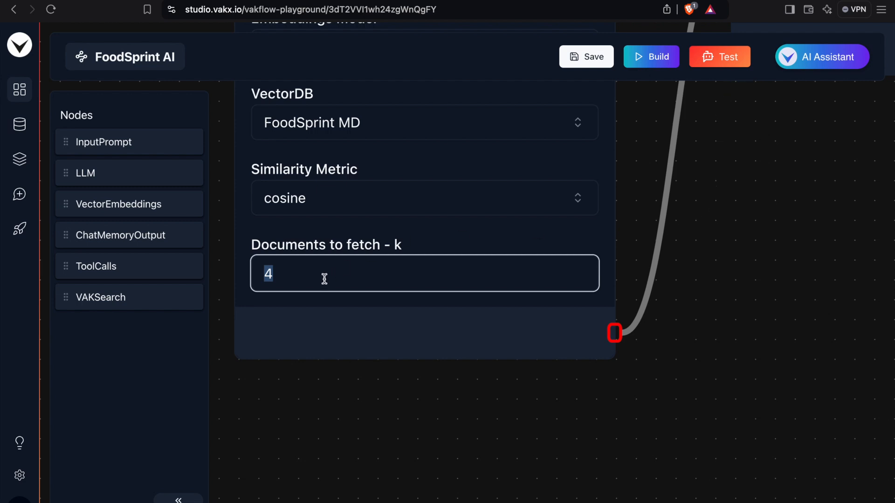
pyautogui.click(398, 422)
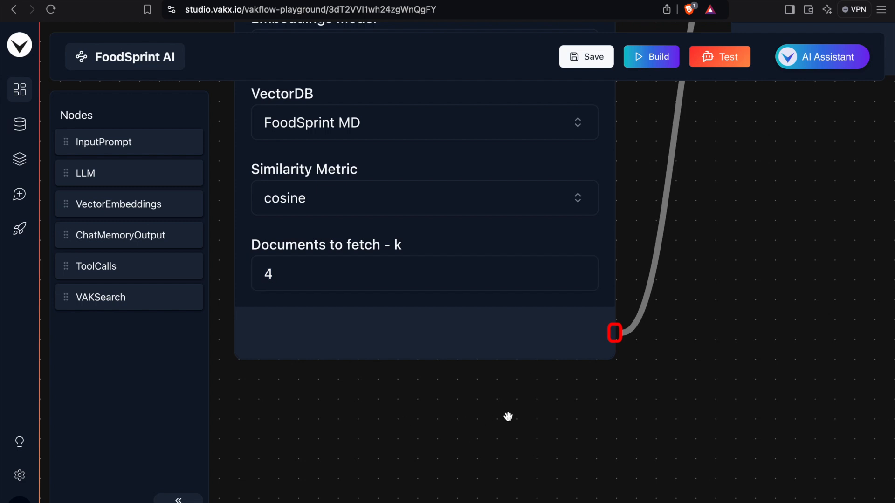
pyautogui.scroll(-5, 528, 414)
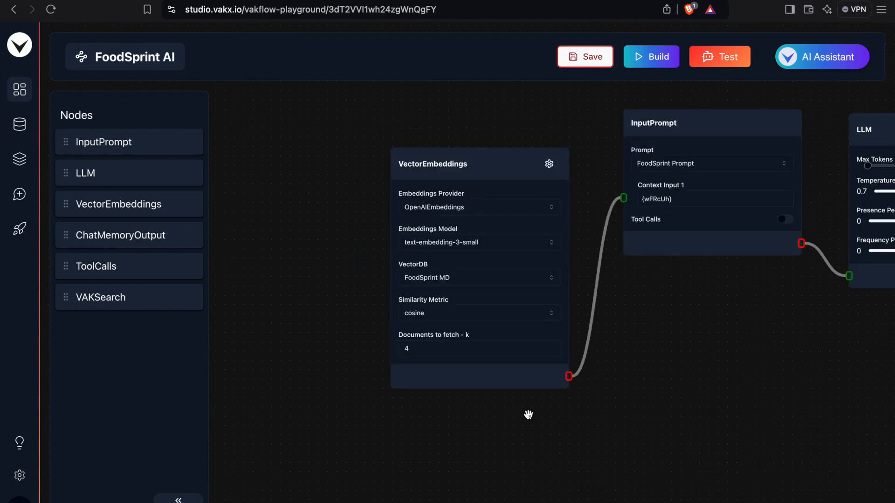
pyautogui.doubleClick(432, 352)
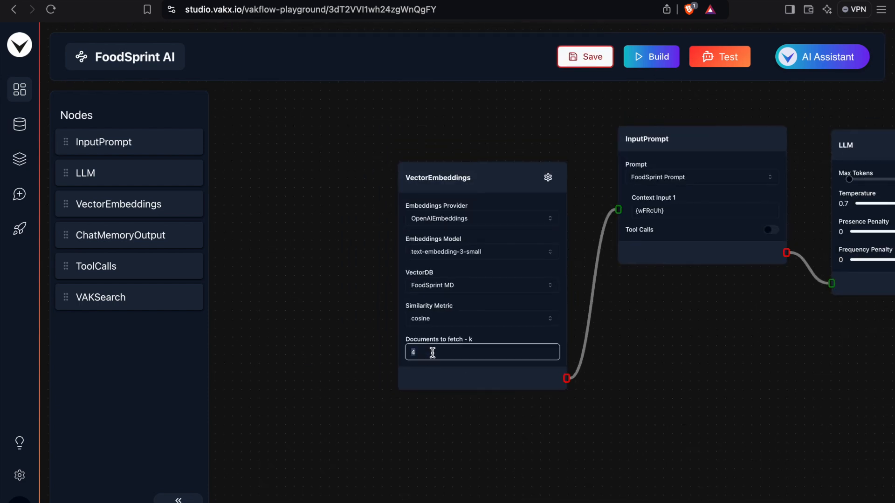
pyautogui.click(730, 415)
pyautogui.moveTo(739, 410); pyautogui.dragTo(561, 393)
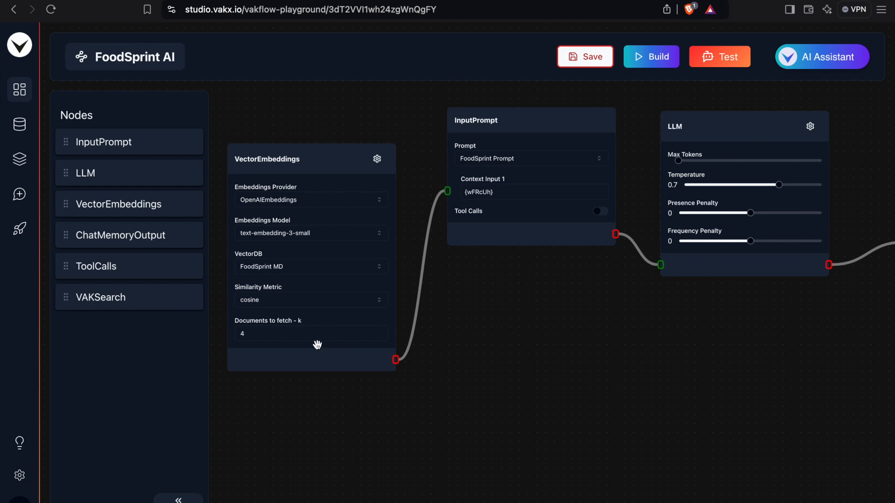
pyautogui.doubleClick(283, 335)
pyautogui.click(544, 359)
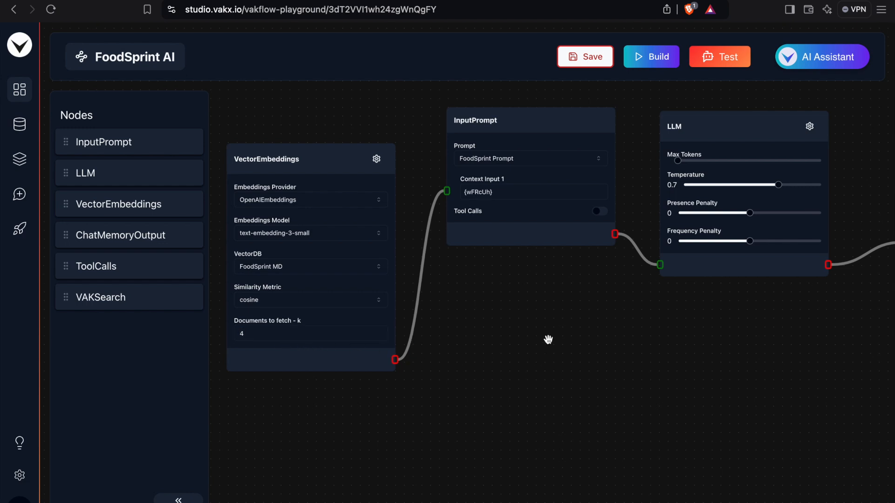
# Save the flow with the VectorEmbeddings settings and build it.
pyautogui.click(605, 63)
pyautogui.click(658, 57)
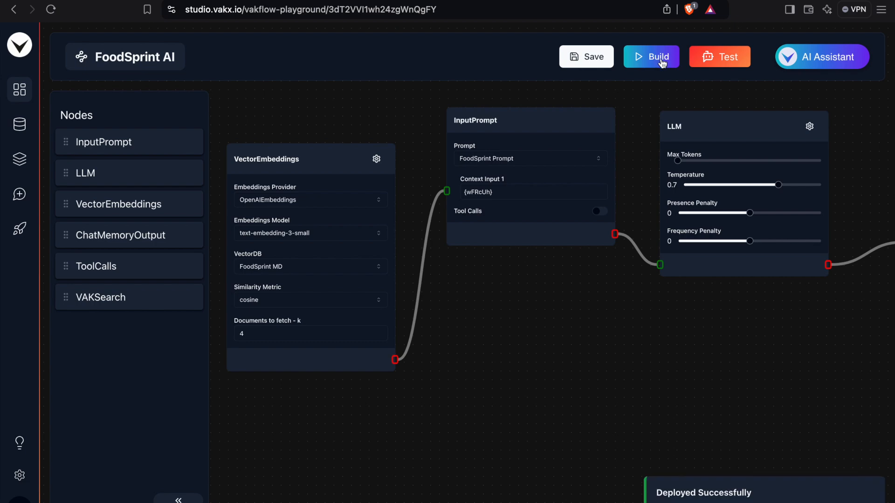
# Open the flow's chat test and review the conversation about Italian food options from beginning to end.
pyautogui.click(731, 68)
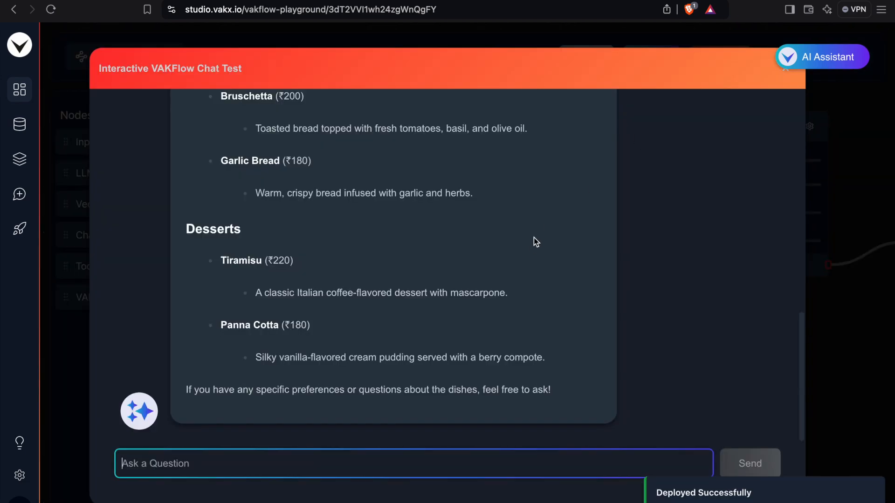
pyautogui.scroll(10, 533, 239)
pyautogui.scroll(3, 533, 238)
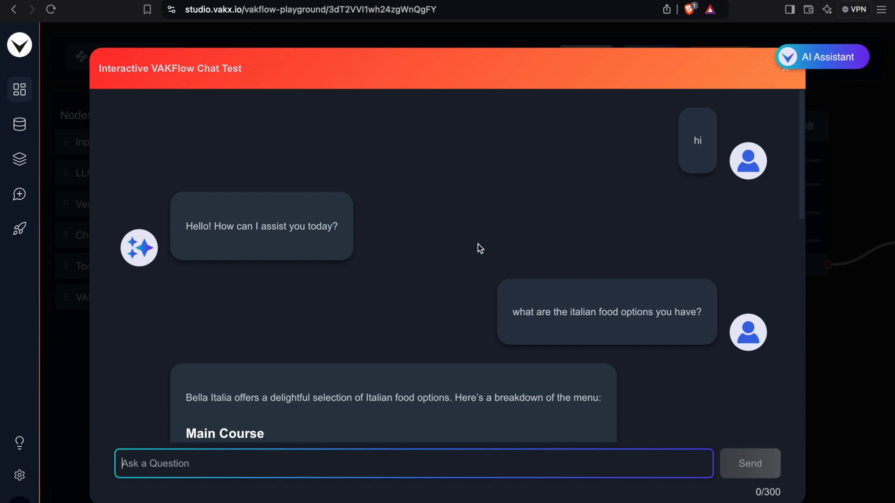
pyautogui.scroll(-10, 473, 348)
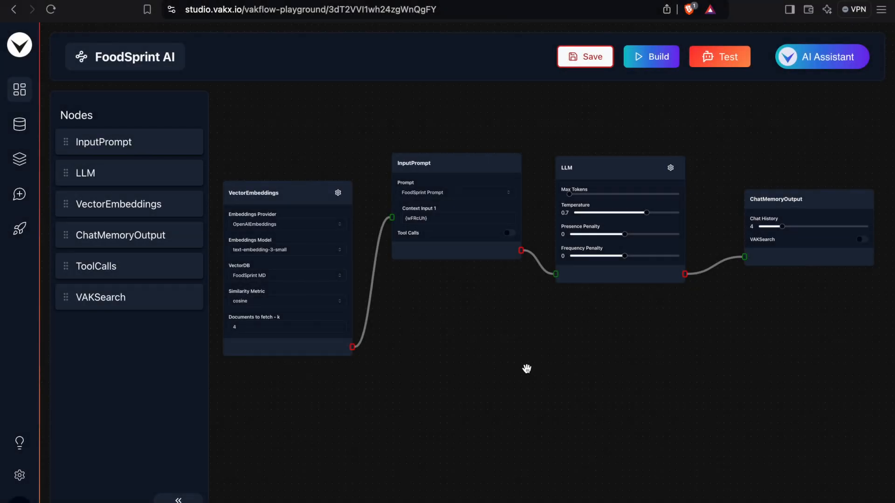
# Enable VAKSearch on the ChatMemoryOutput node, and add a VAKSearch node below the LLM node connected to the VAKSearch Input.
pyautogui.hscroll(3, 647, 312)
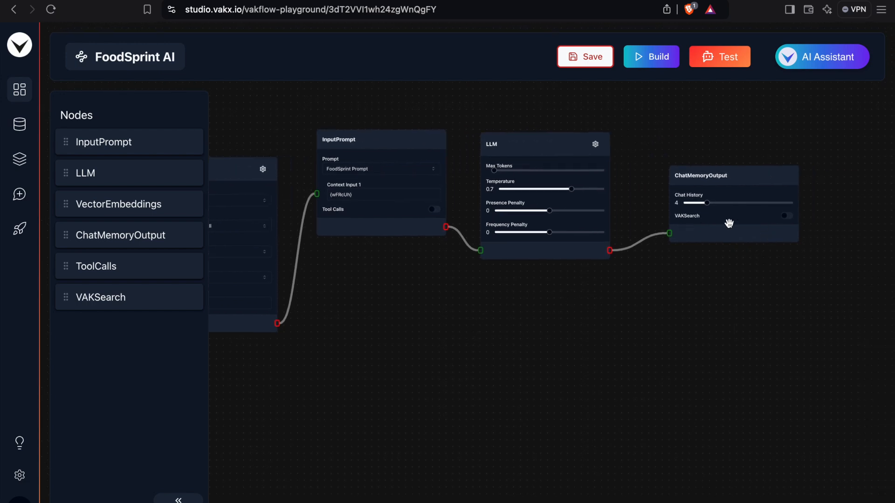
pyautogui.click(786, 216)
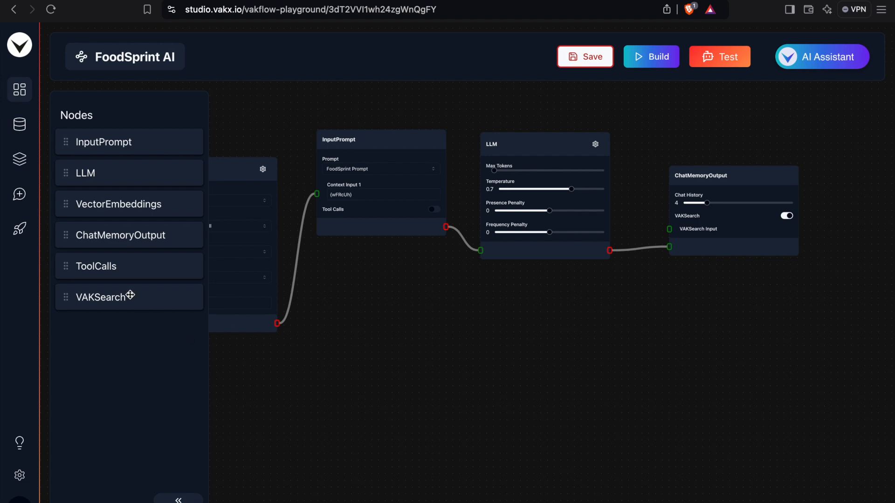
pyautogui.moveTo(128, 297); pyautogui.dragTo(560, 294)
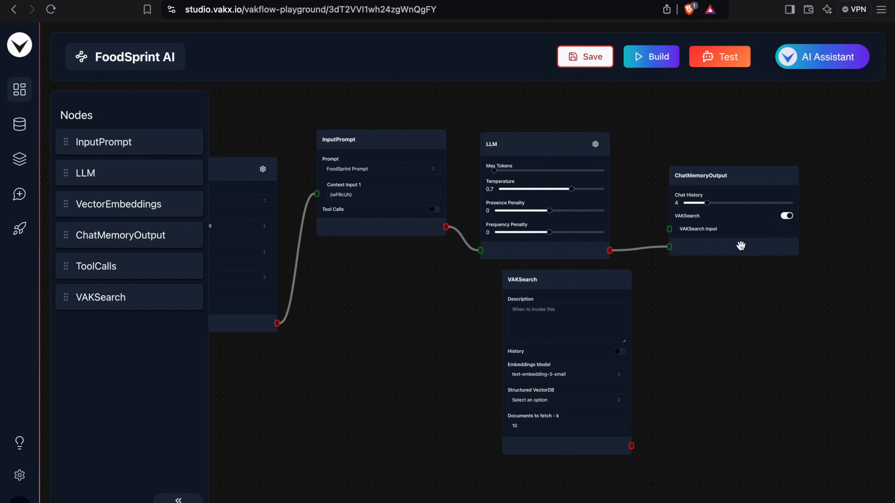
pyautogui.moveTo(594, 291); pyautogui.dragTo(555, 289)
pyautogui.moveTo(592, 444); pyautogui.dragTo(670, 229)
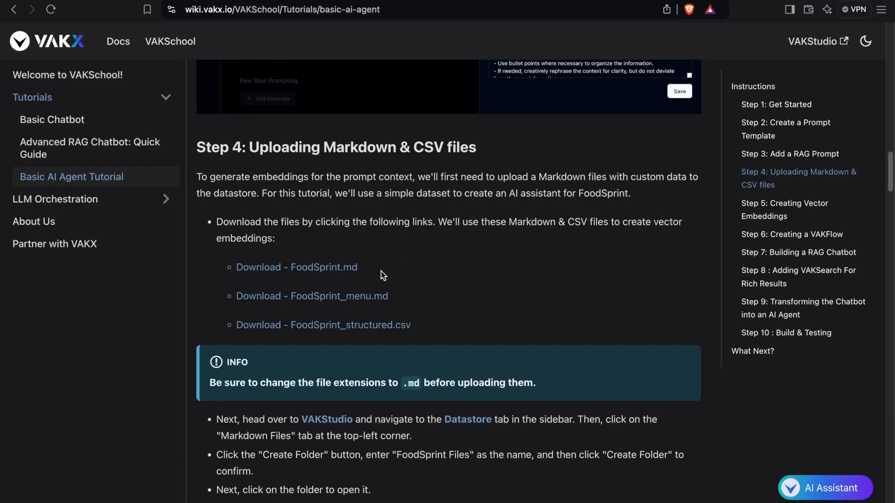
# Find "Step 8: Adding VAKSearch For Rich Results" in the Basic AI Agent Tutorial and read its instructions.
pyautogui.scroll(-15, 446, 282)
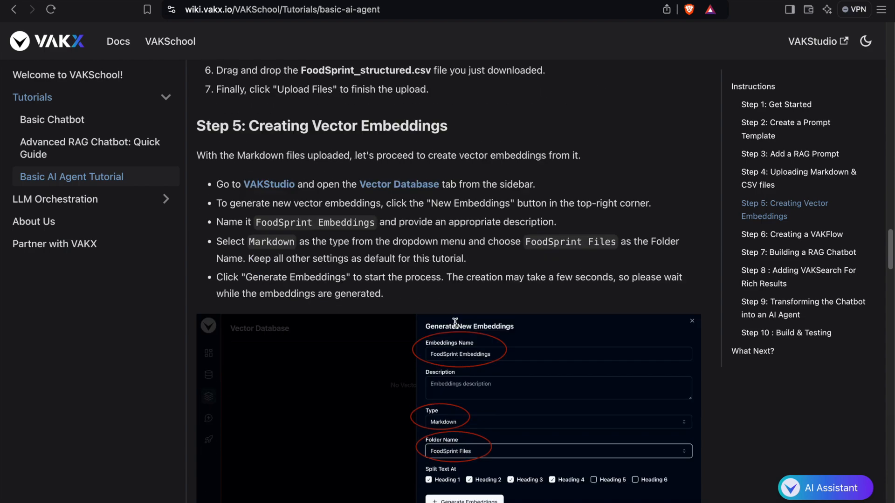
pyautogui.scroll(-20, 455, 323)
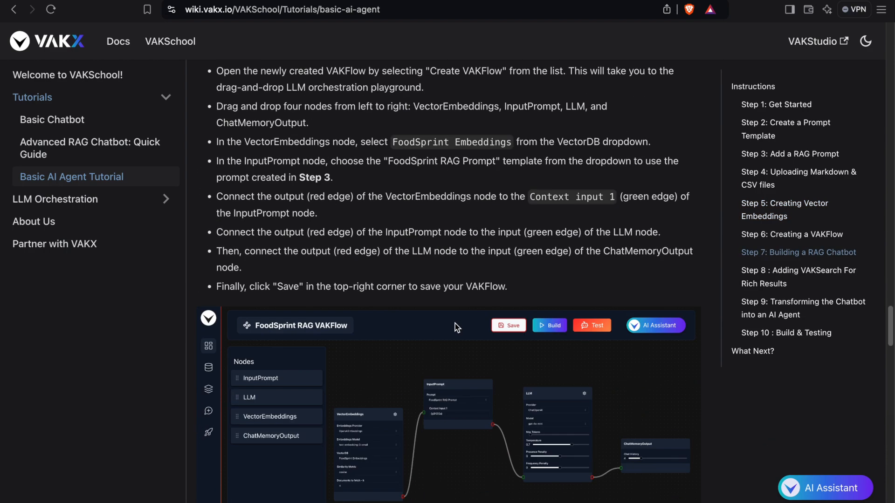
pyautogui.scroll(-4, 455, 323)
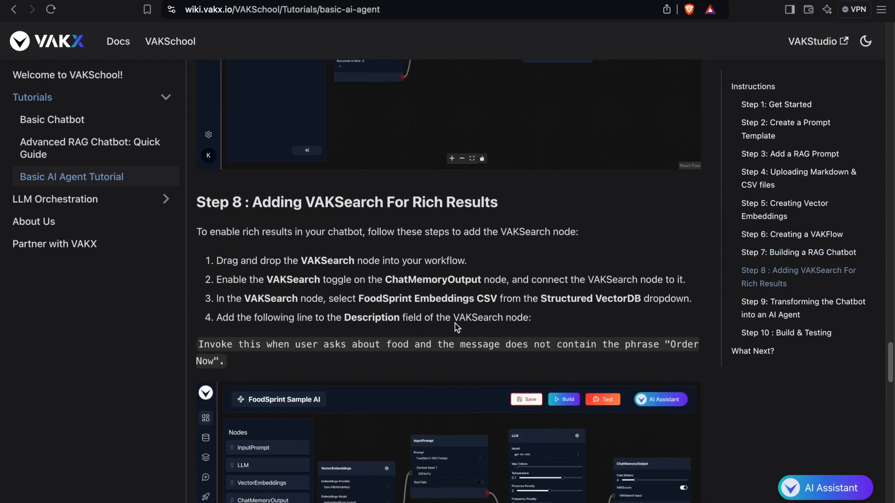
pyautogui.moveTo(252, 173); pyautogui.dragTo(496, 174)
pyautogui.click(496, 174)
pyautogui.doubleClick(202, 173)
pyautogui.click(252, 315)
pyautogui.scroll(-2, 252, 315)
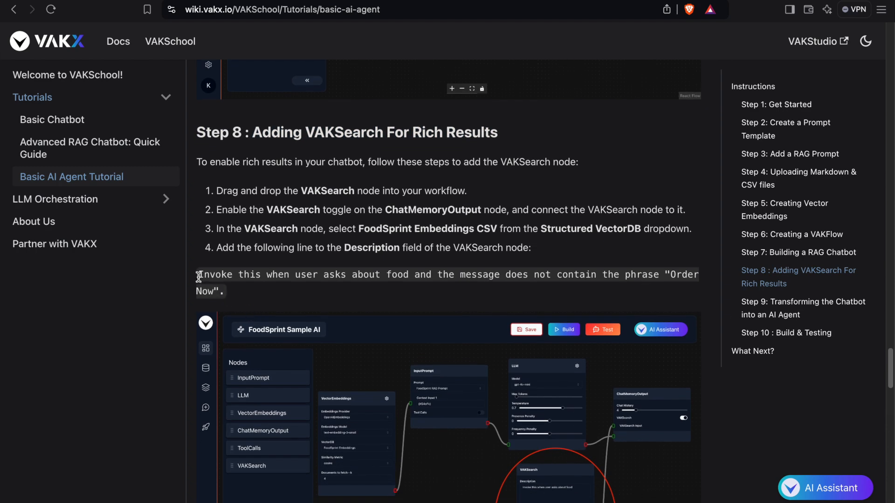
# Copy the tutorial's line 'Invoke this when user asks about food and the message does not contain the phrase "Order Now".' into the VAKSearch node's description.
pyautogui.moveTo(199, 276); pyautogui.dragTo(224, 291)
pyautogui.press('super+c')
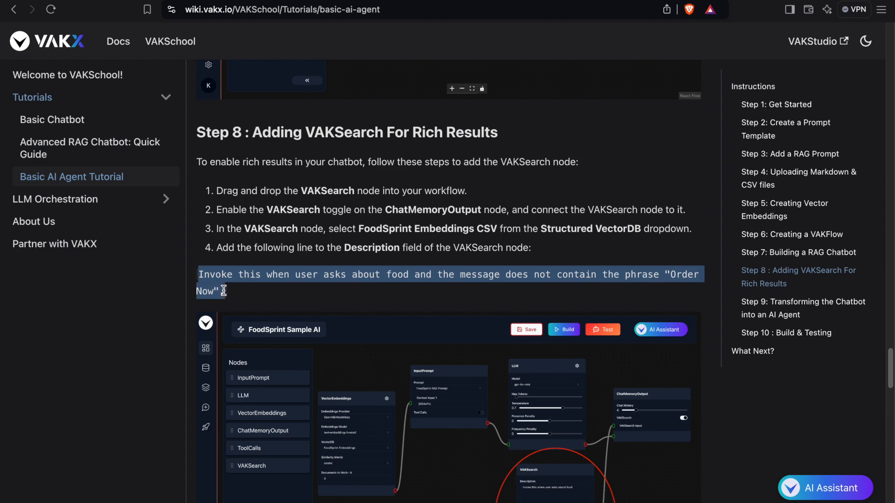
pyautogui.click(275, 293)
pyautogui.click(91, 0)
pyautogui.click(525, 320)
pyautogui.press('super+v')
# Examine the VAKSearch node's description, highlighting the "Order Now" phrase and the full invocation text.
pyautogui.scroll(5, 645, 351)
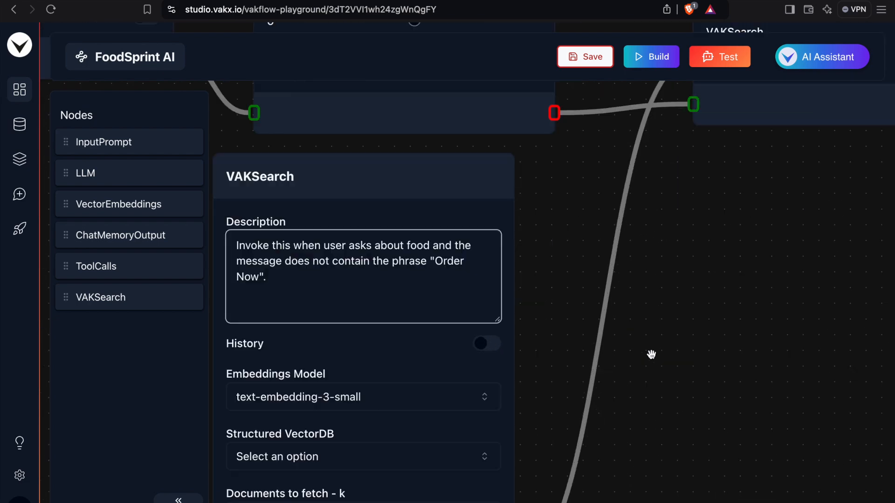
pyautogui.moveTo(627, 354); pyautogui.dragTo(749, 332)
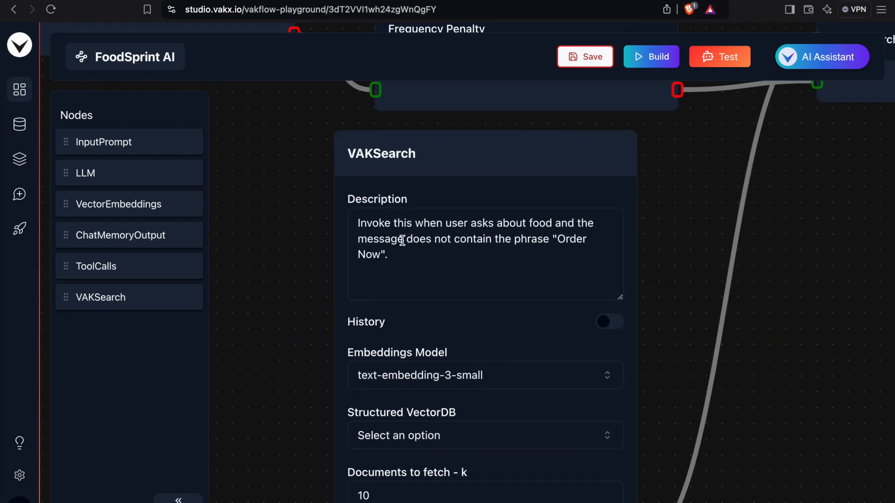
pyautogui.scroll(2, 400, 240)
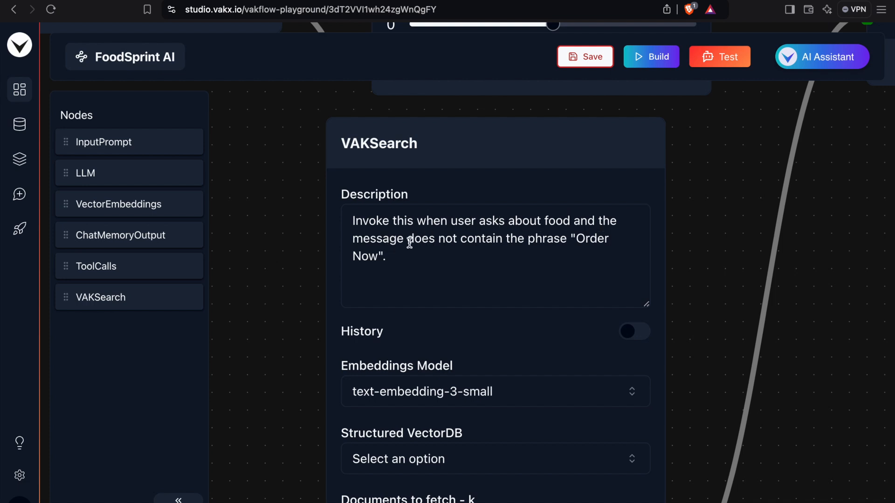
pyautogui.doubleClick(588, 242)
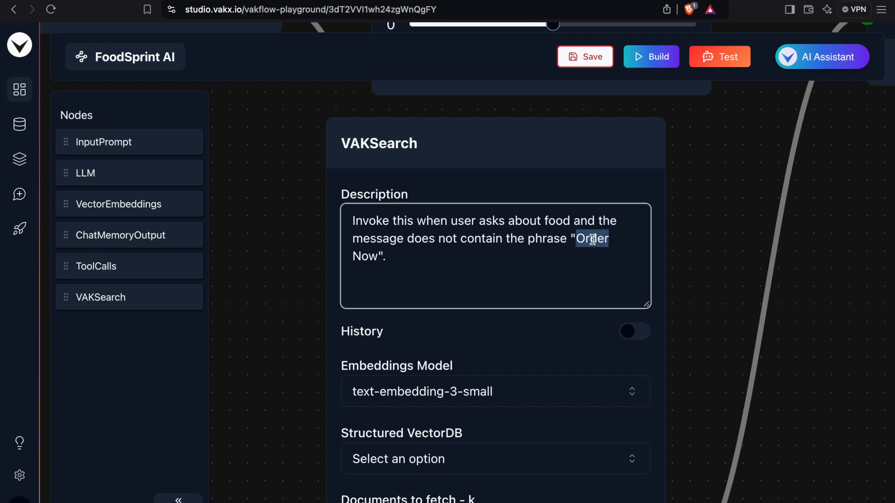
pyautogui.doubleClick(362, 256)
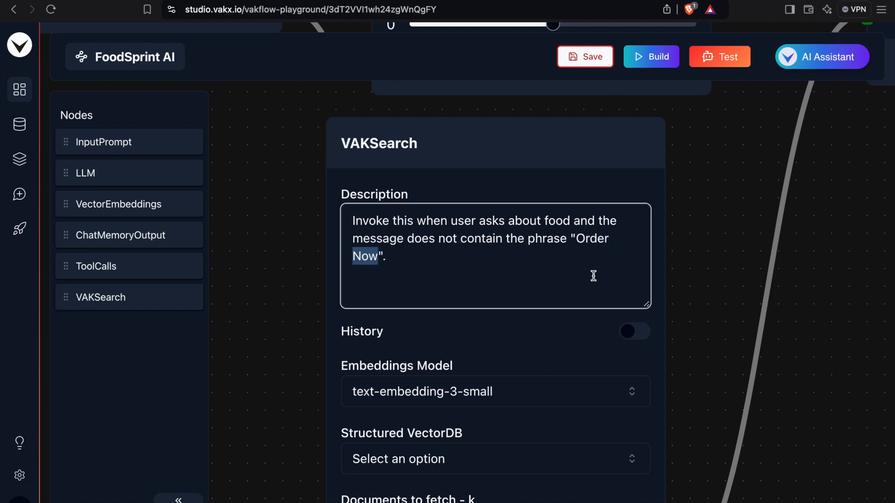
pyautogui.click(690, 267)
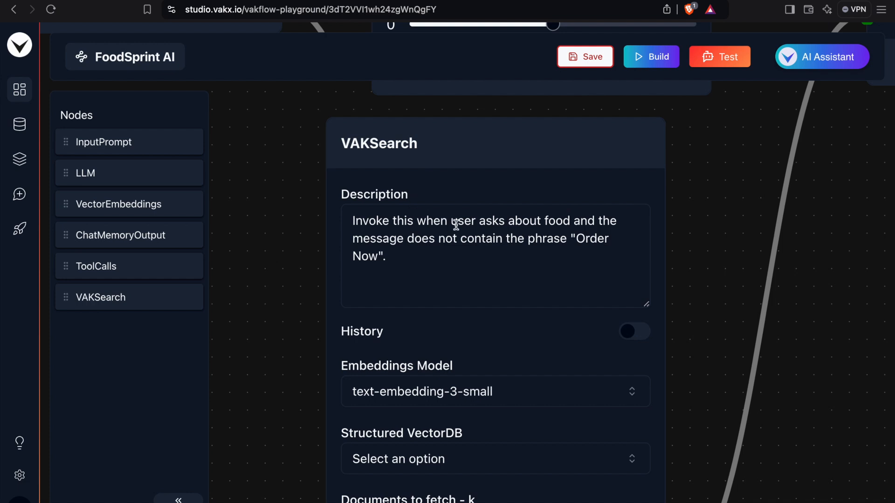
pyautogui.click(432, 239)
pyautogui.press('super+a')
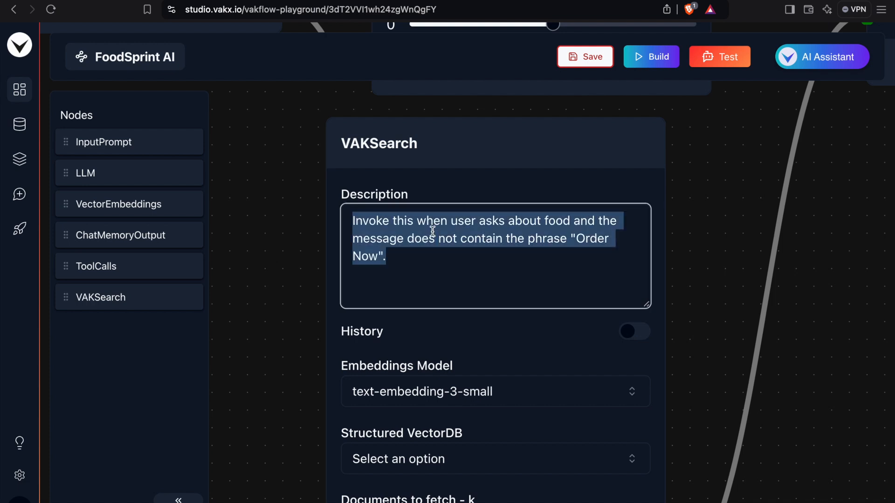
pyautogui.click(304, 297)
# Choose FoodSprint CSV as the VAKSearch node's Structured VectorDB and keep 10 documents to fetch.
pyautogui.moveTo(269, 361); pyautogui.dragTo(277, 256)
pyautogui.click(403, 363)
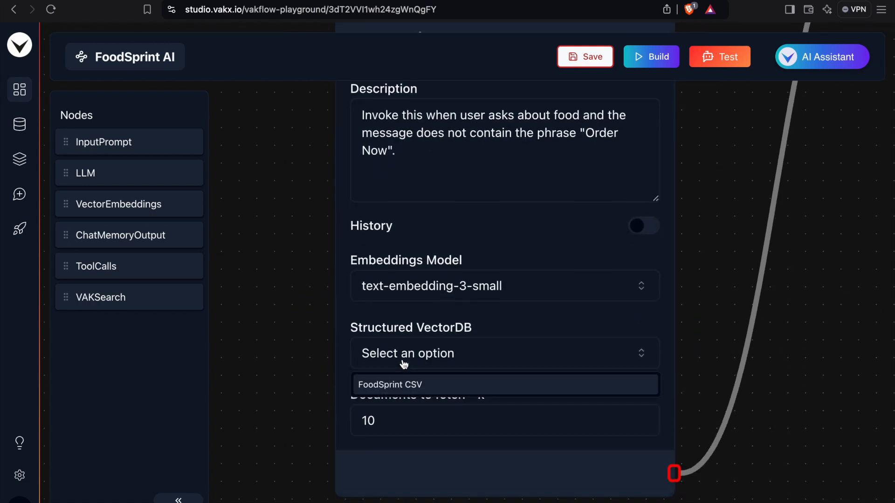
pyautogui.click(384, 387)
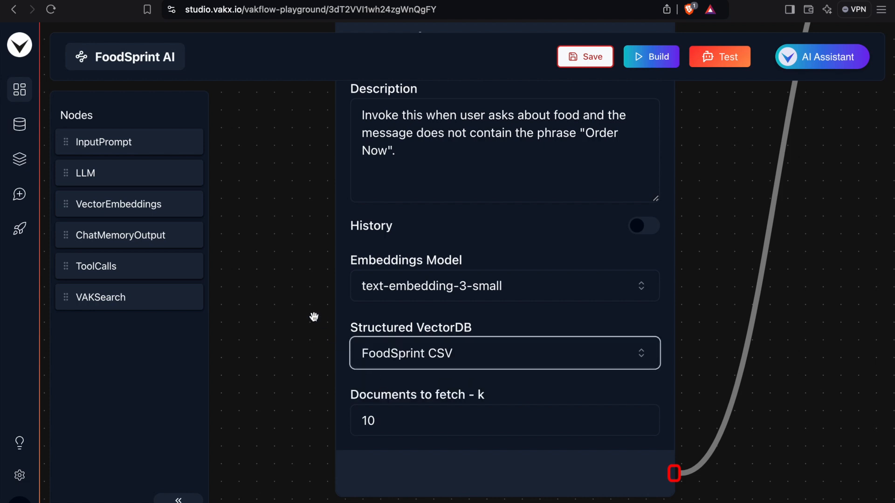
pyautogui.doubleClick(383, 418)
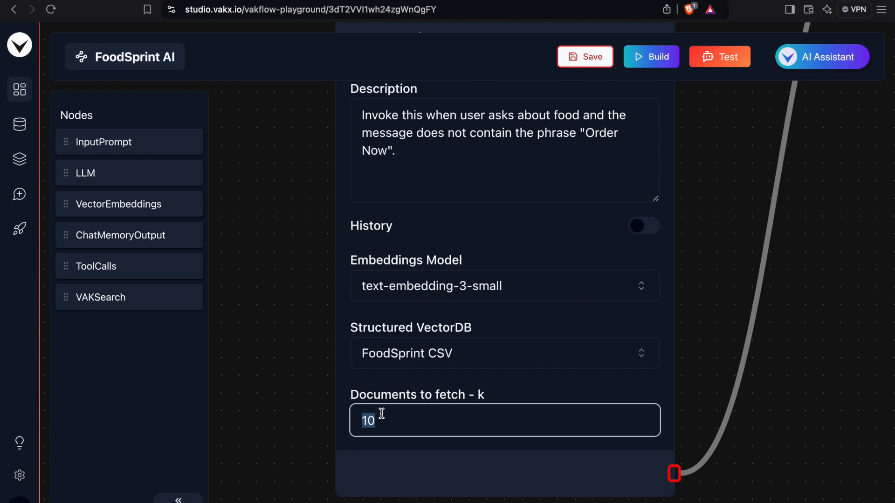
pyautogui.click(325, 226)
# Save the flow with the configured VAKSearch node and rebuild it.
pyautogui.click(591, 63)
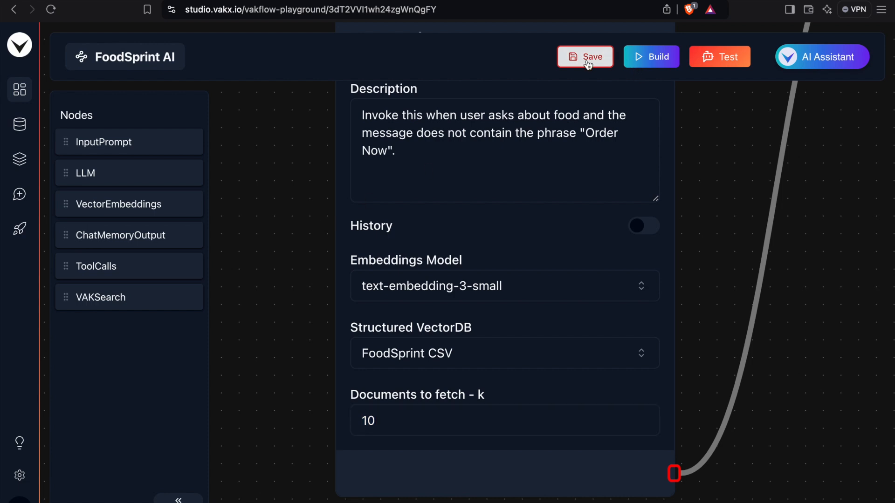
pyautogui.click(646, 66)
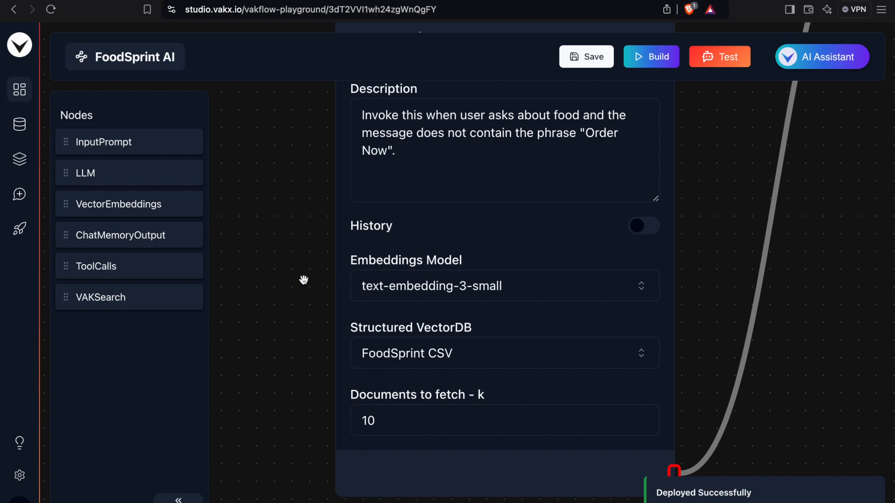
# Check the VAKSearch node's connection in the flow, and open and close the chat test.
pyautogui.scroll(2, 303, 280)
pyautogui.scroll(-3, 304, 280)
pyautogui.moveTo(293, 265); pyautogui.dragTo(331, 404)
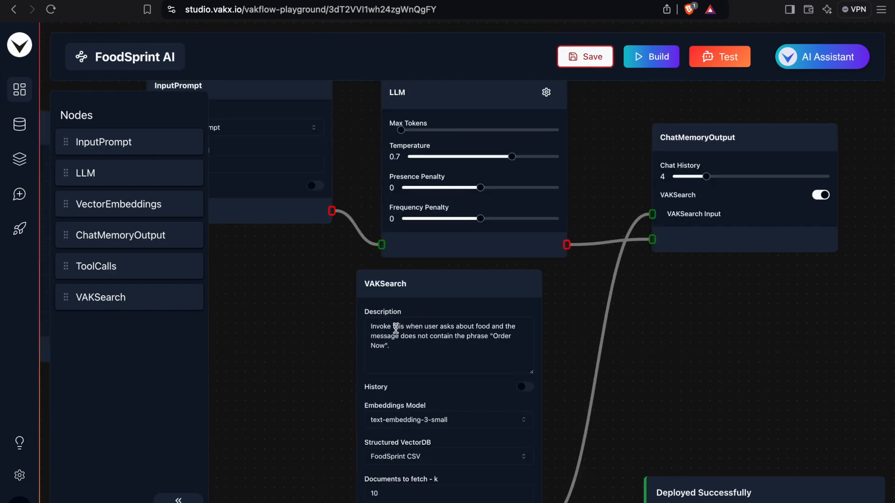
pyautogui.click(719, 58)
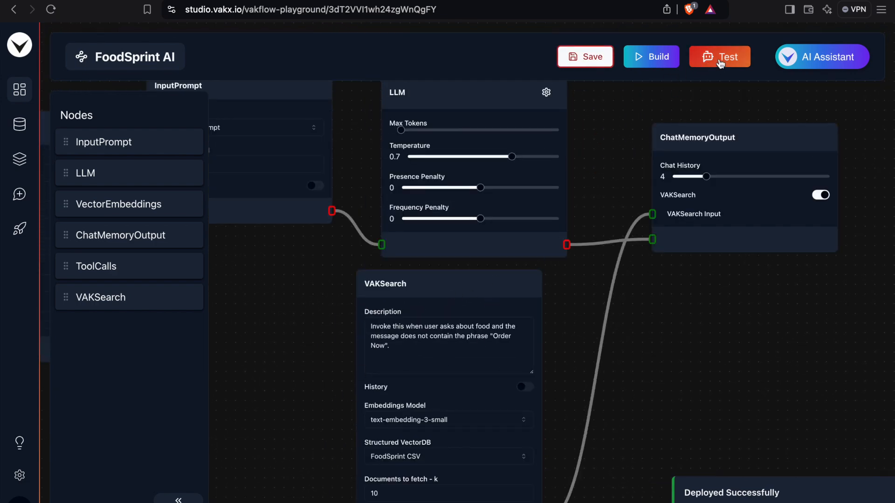
pyautogui.click(784, 72)
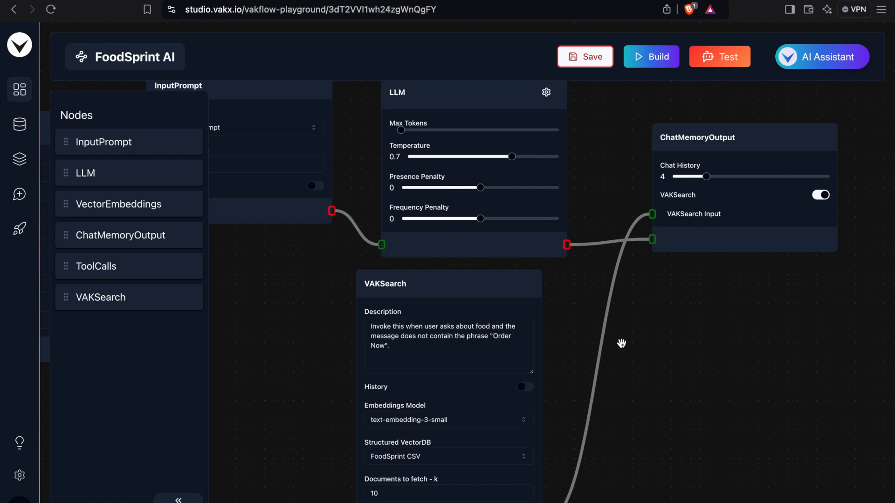
pyautogui.scroll(-4, 621, 343)
pyautogui.moveTo(649, 349); pyautogui.dragTo(699, 355)
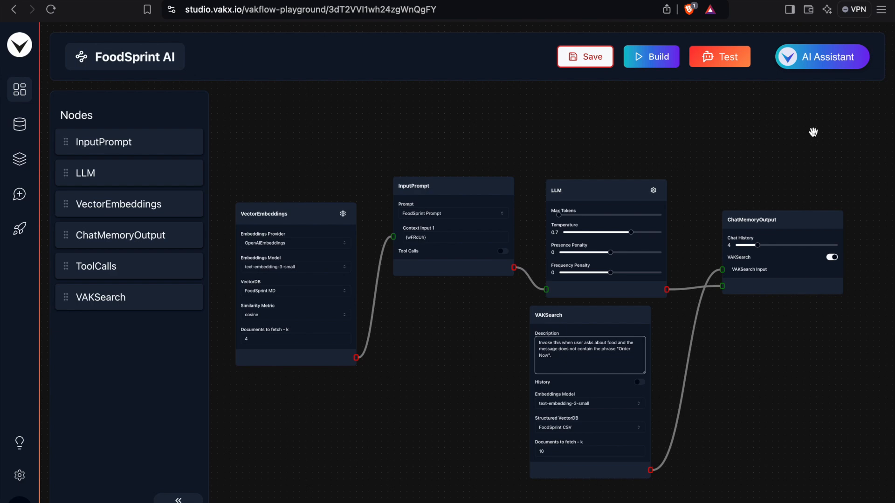
pyautogui.click(782, 413)
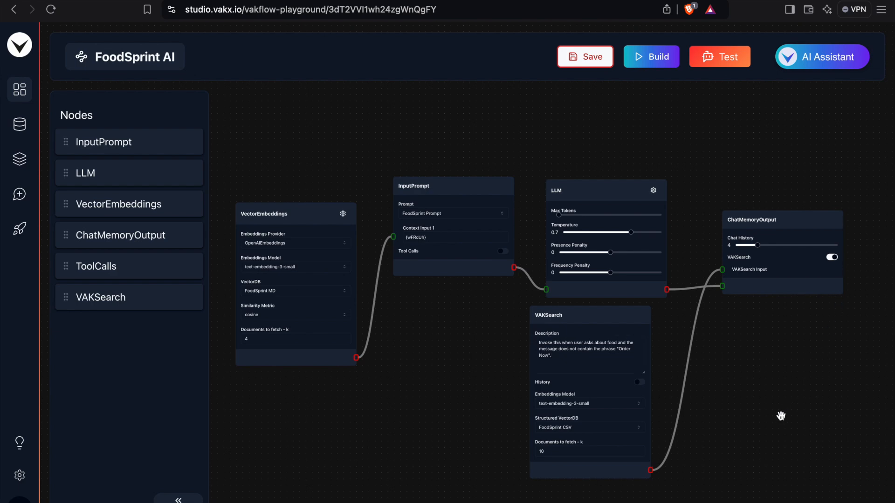